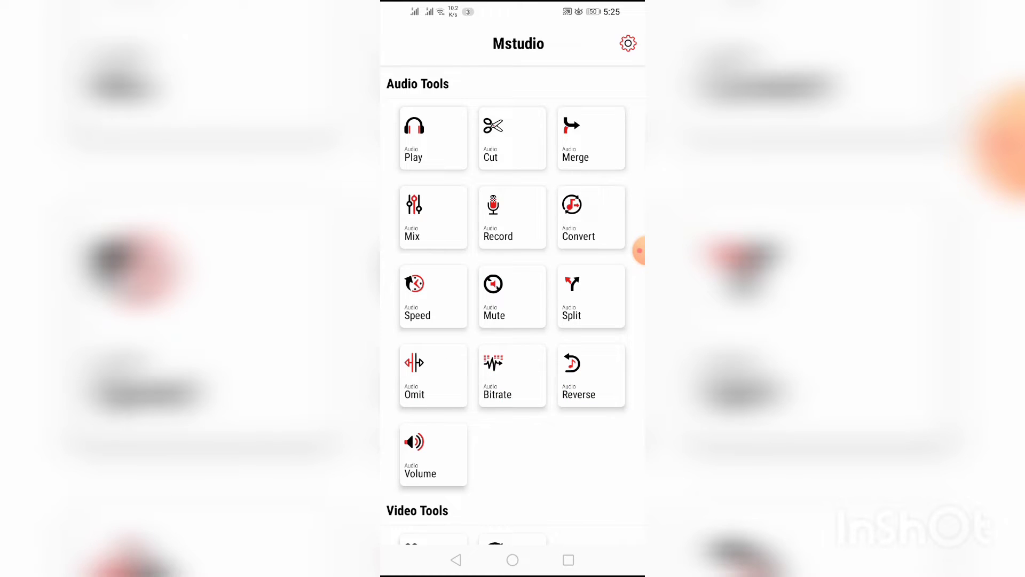
Open the Audio Merge tool from Mstudio's home screen
{"action": "left_click", "coordinate": [591, 138]}
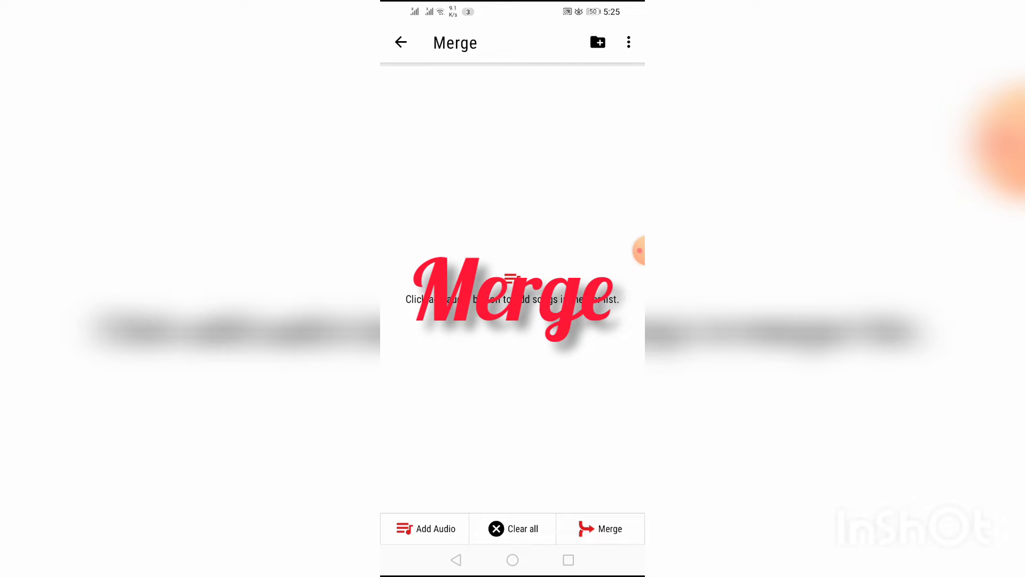
{"action": "left_click", "coordinate": [425, 529]}
{"action": "left_click", "coordinate": [513, 87]}
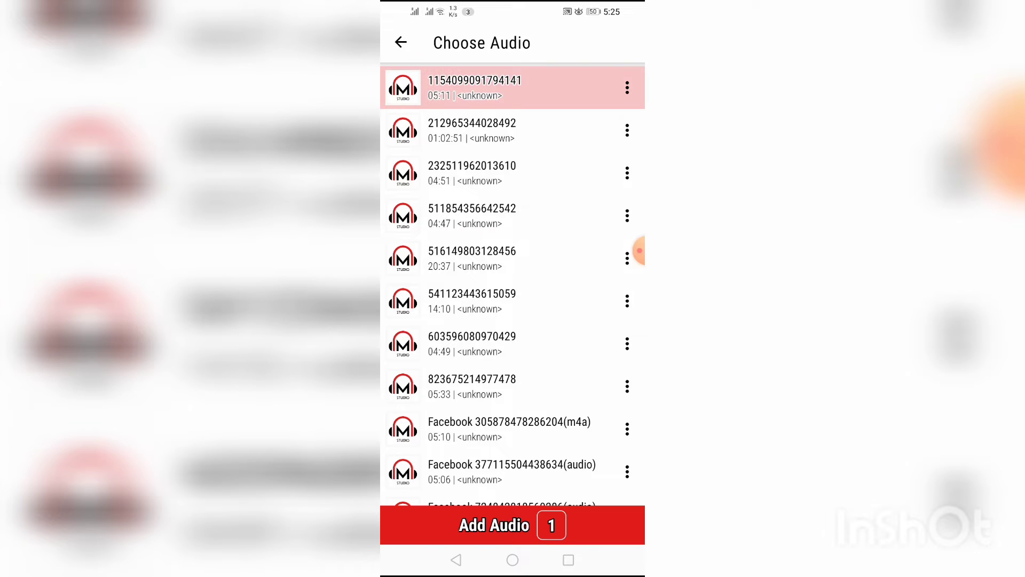
{"action": "left_click", "coordinate": [512, 172]}
{"action": "left_click", "coordinate": [495, 525]}
In the Merge output dialog, replace the default title with 'music', keeping 320 kbps bitrate
{"action": "left_click", "coordinate": [600, 529]}
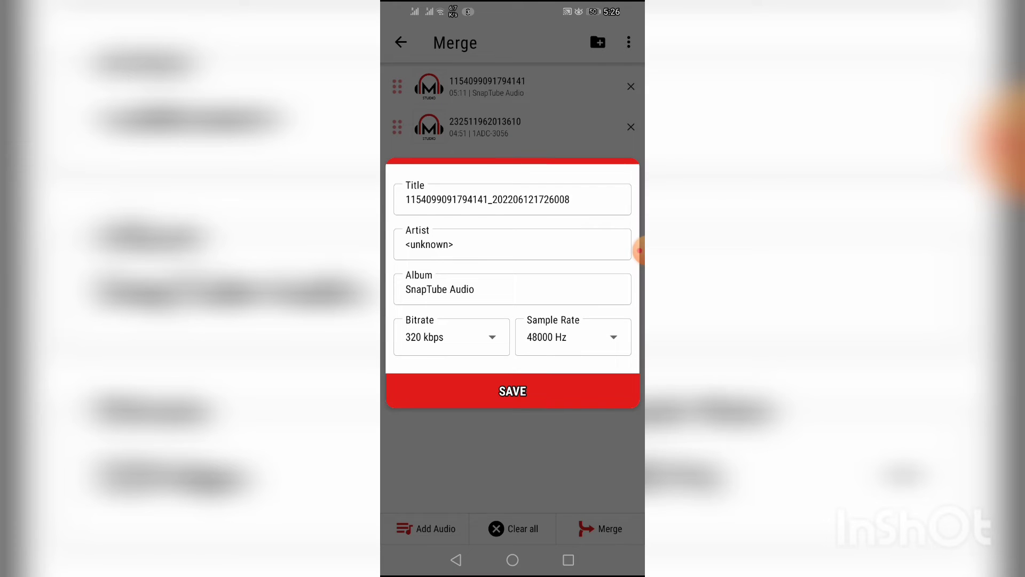
{"action": "left_click", "coordinate": [513, 199]}
{"action": "key", "text": "BackSpace"}
{"action": "key", "text": "BackSpace"}
{"action": "key", "text": "BackSpace"}
{"action": "key", "text": "BackSpace"}
{"action": "key", "text": "BackSpace"}
{"action": "key", "text": "BackSpace"}
{"action": "key", "text": "BackSpace"}
{"action": "key", "text": "BackSpace"}
{"action": "key", "text": "BackSpace"}
{"action": "key", "text": "BackSpace"}
{"action": "key", "text": "BackSpace"}
{"action": "key", "text": "BackSpace"}
{"action": "key", "text": "BackSpace"}
{"action": "left_click", "coordinate": [458, 522]}
{"action": "type", "text": "music"}
Save the output details and start merging the two tracks
{"action": "left_click", "coordinate": [513, 299]}
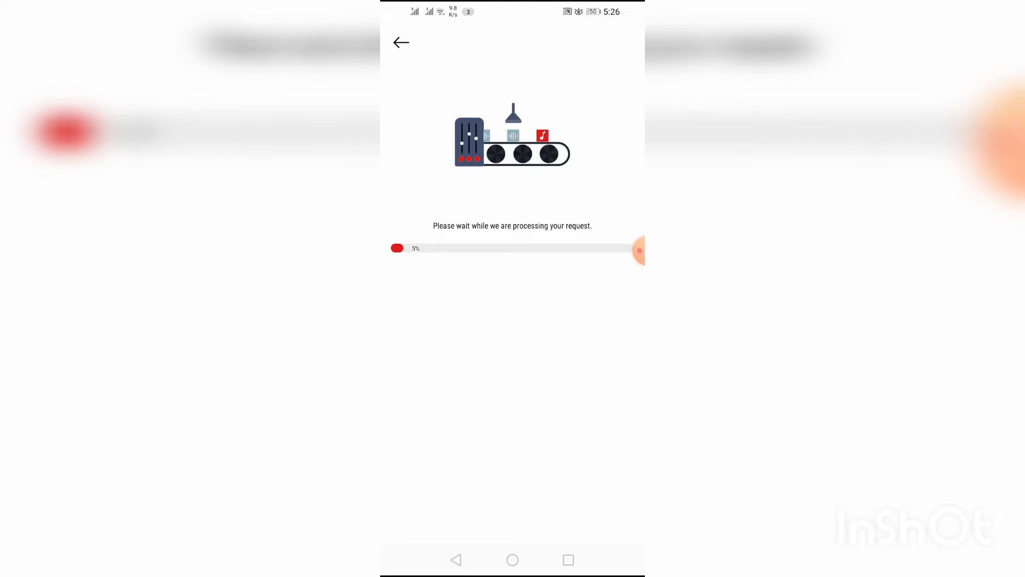